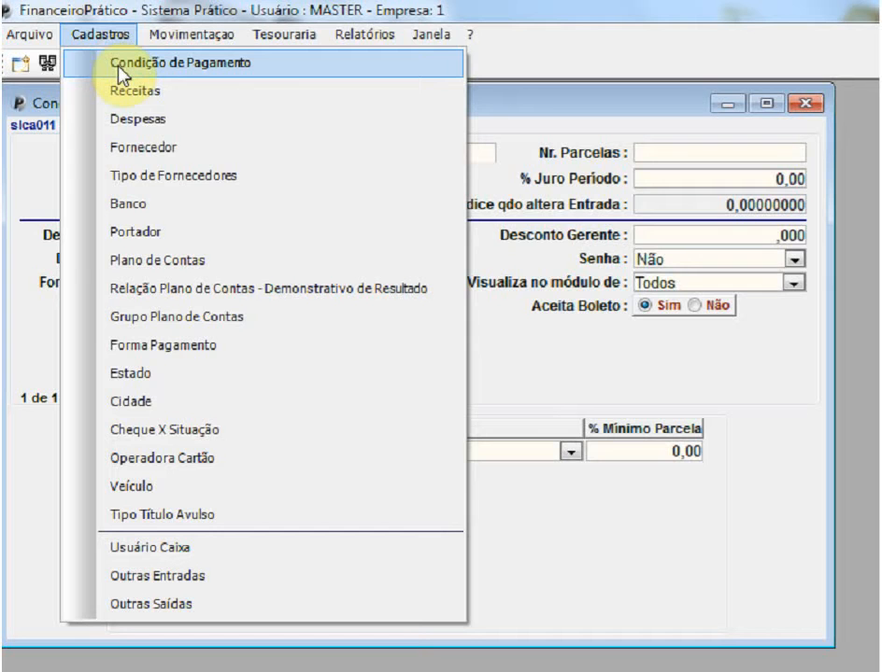
# - Open the payment condition register and name a new condition "30/60 DIAS"
pyautogui.click(117, 65)
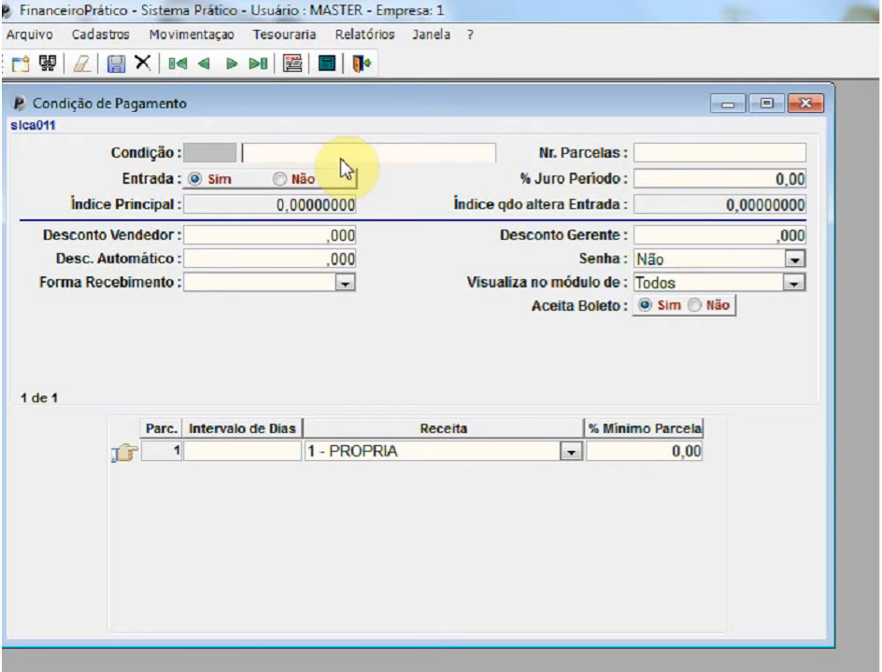
pyautogui.write('30 DIAS')
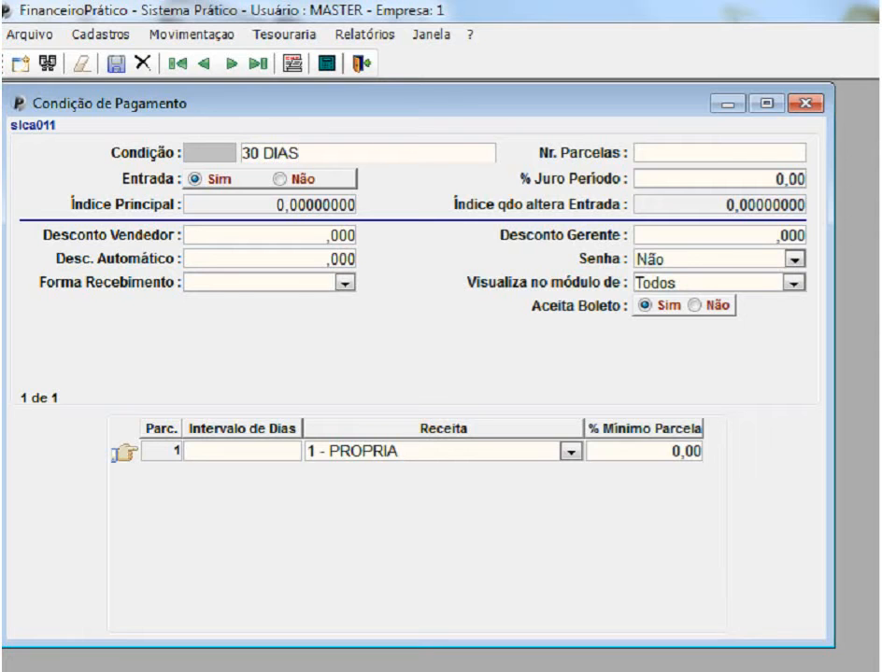
pyautogui.press('BackSpace')
pyautogui.press('BackSpace')
pyautogui.press('BackSpace')
pyautogui.press('BackSpace')
pyautogui.press('BackSpace')
pyautogui.write('/60 DIAS')
pyautogui.press('Tab')
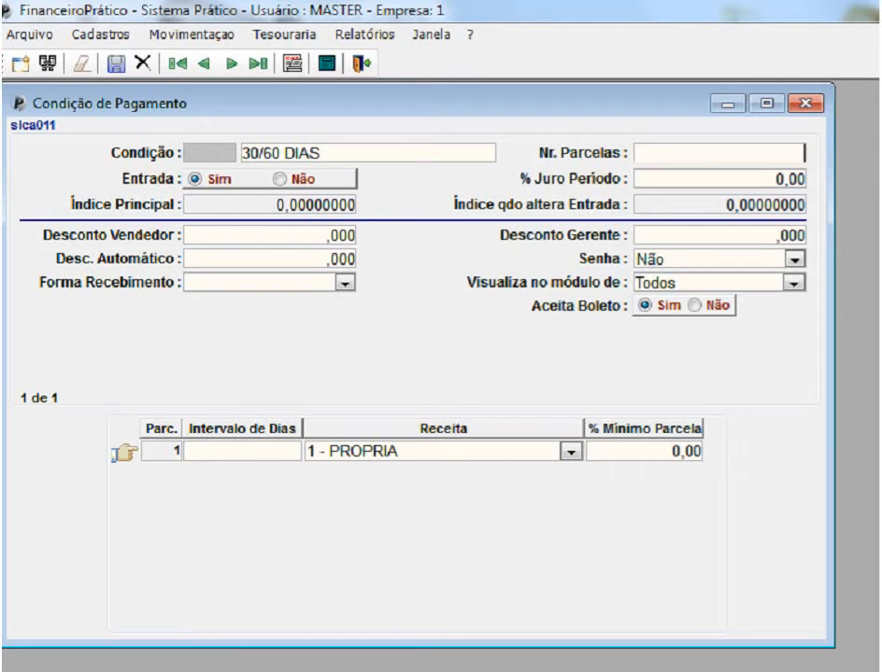
# - Set the number of installments to 2 and the down payment (Entrada) option to Não
pyautogui.write('2')
pyautogui.press('Tab')
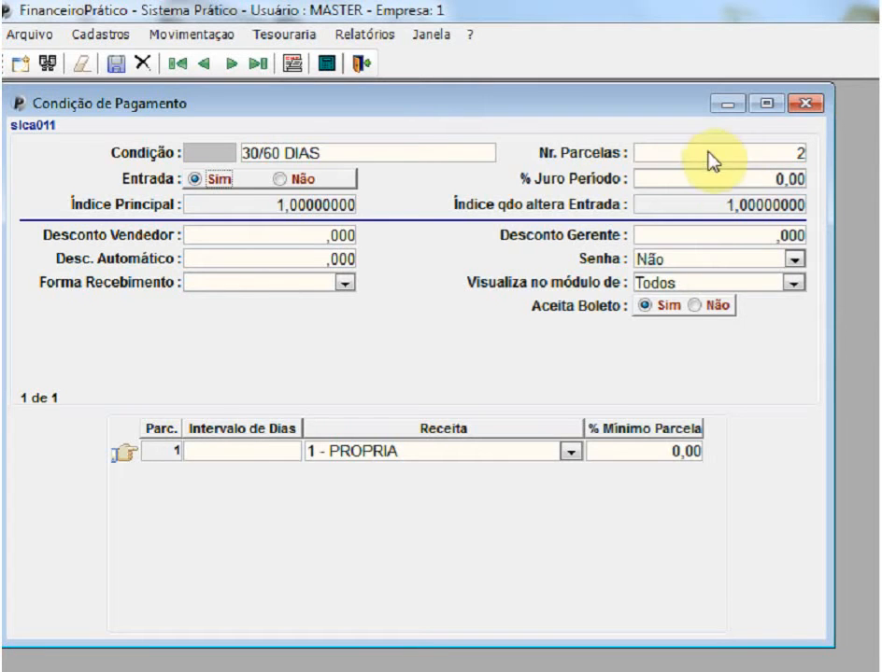
pyautogui.click(280, 185)
pyautogui.press('Tab')
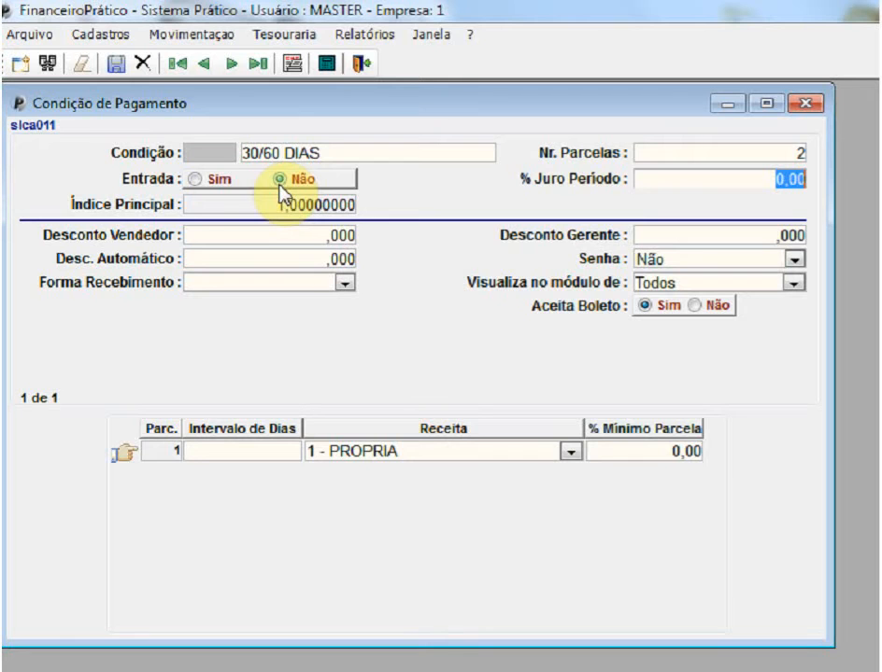
# - Enter 3 as the period interest and reset it to 0
pyautogui.write('3')
pyautogui.press('Tab')
pyautogui.hotkey('shift', 'Tab')
pyautogui.write('0')
pyautogui.press('Tab')
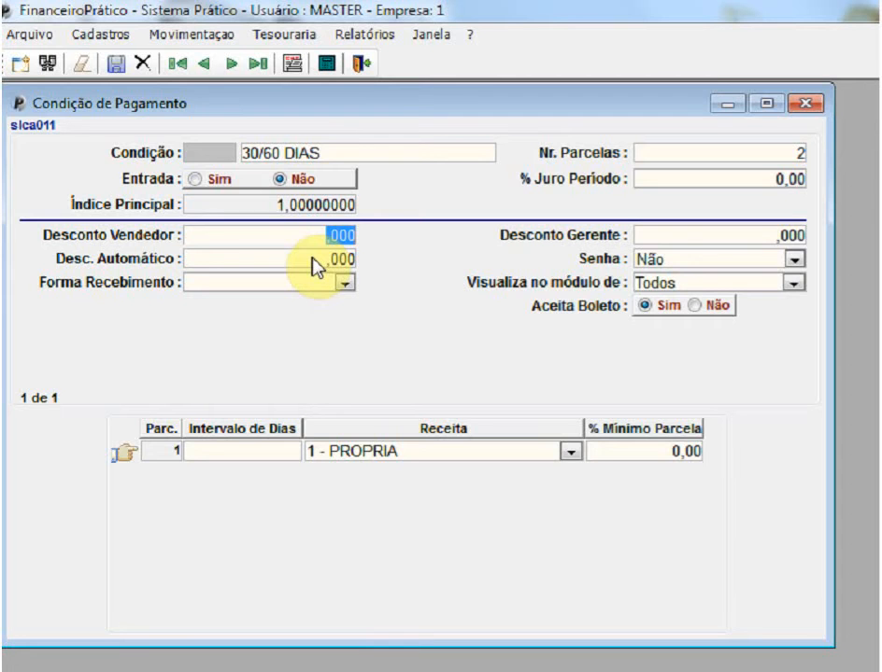
pyautogui.press('Tab')
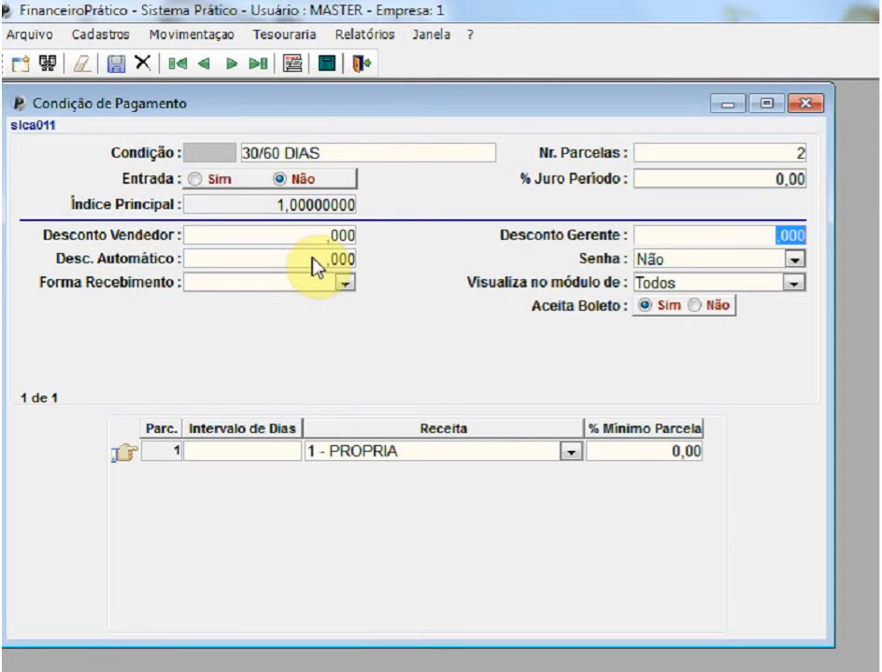
pyautogui.click(314, 262)
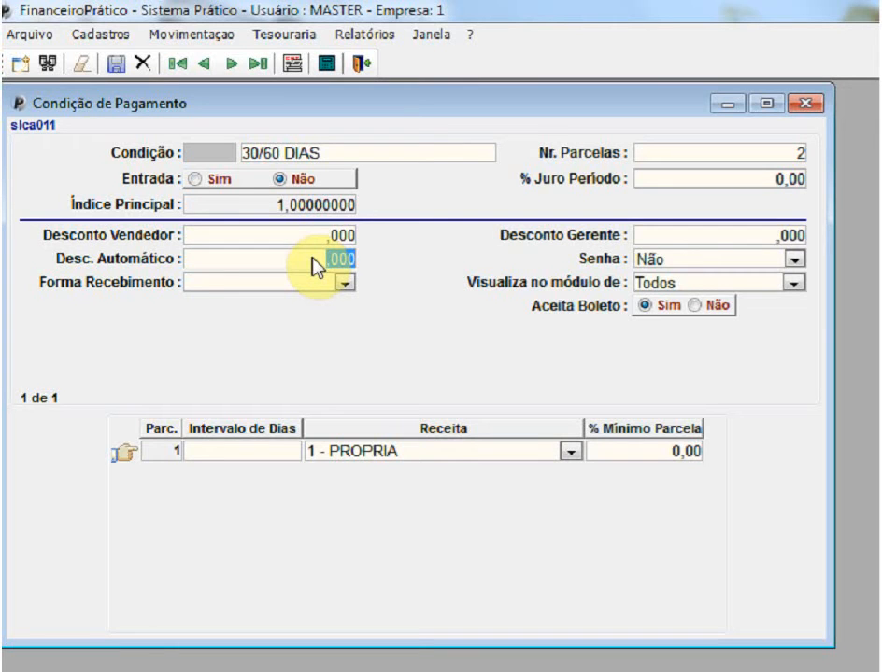
pyautogui.press('Tab')
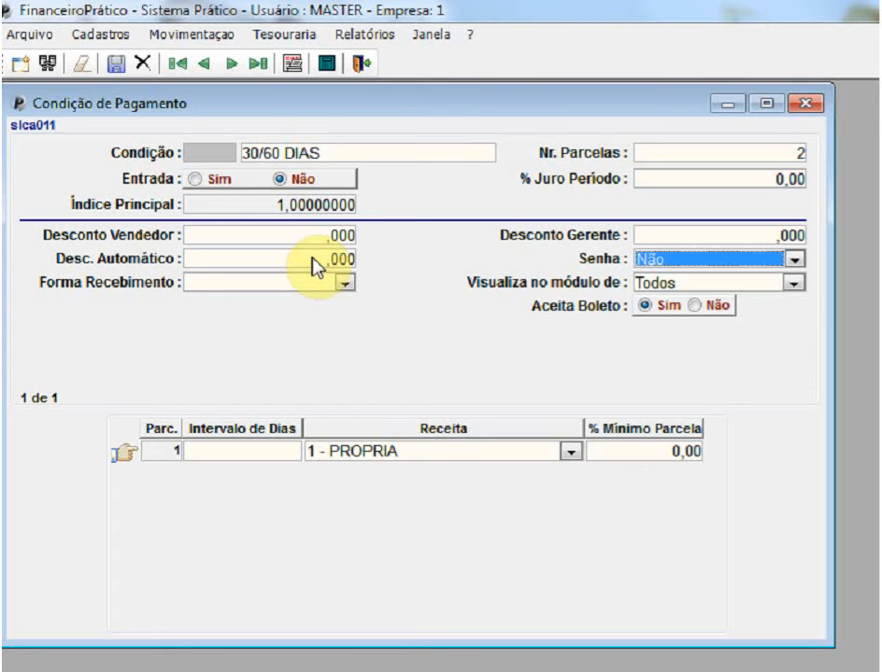
pyautogui.press('Up')
pyautogui.press('Down')
pyautogui.press('Tab')
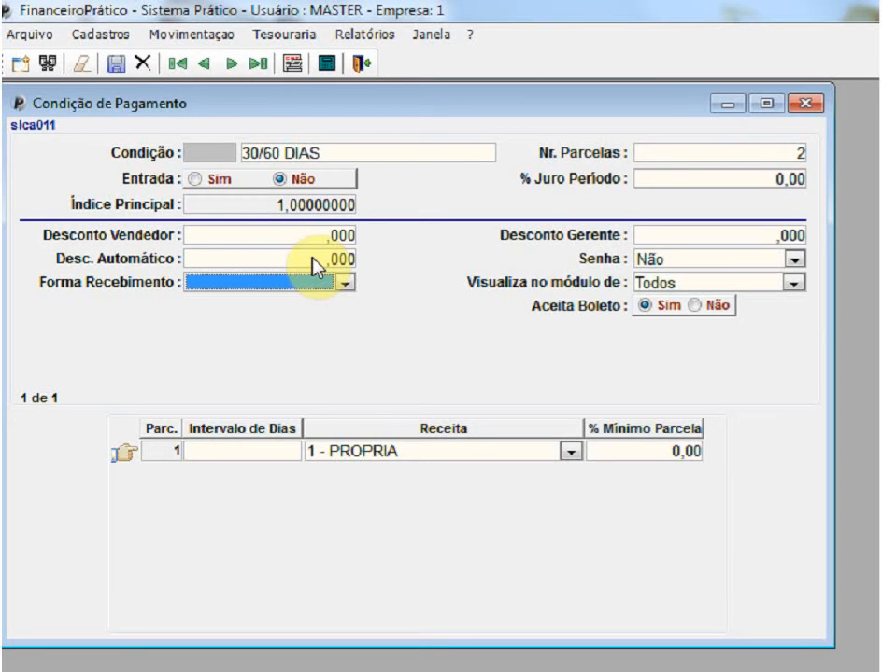
# - Cycle the receiving method through the cheque, bloqueto and cartão options, then clear it
pyautogui.click(340, 283)
pyautogui.click(334, 284)
pyautogui.click(332, 285)
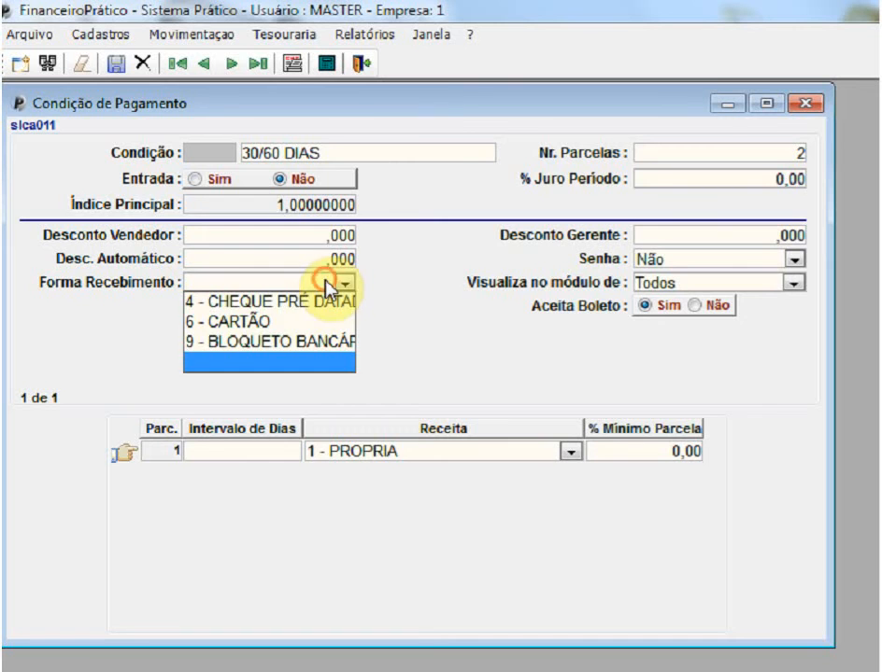
pyautogui.click(275, 306)
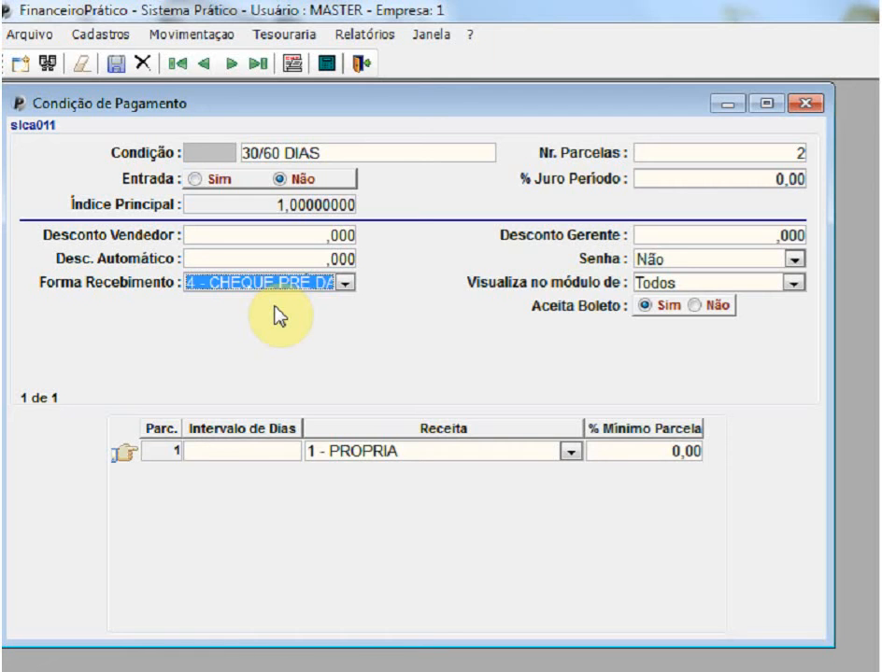
pyautogui.press('9')
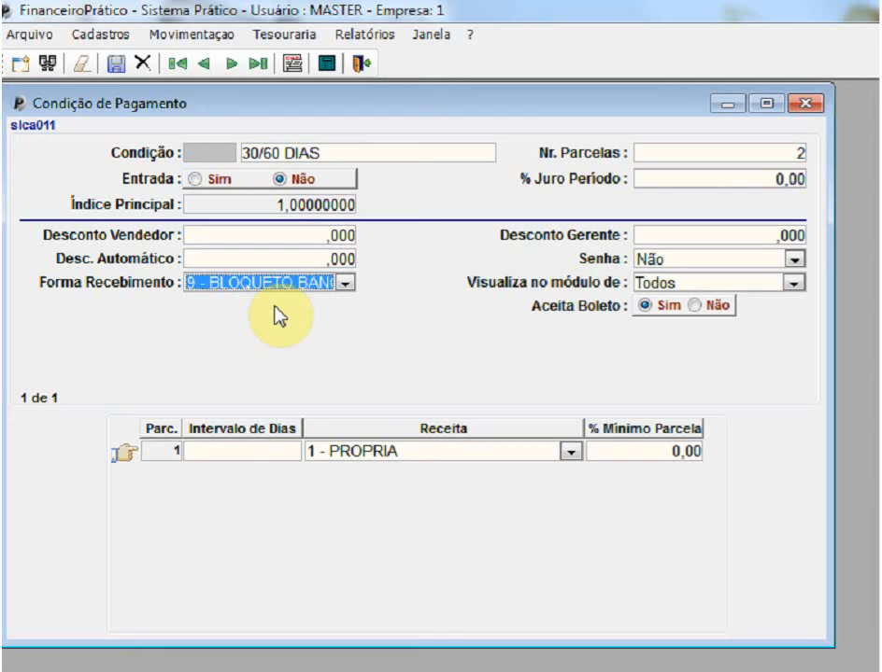
pyautogui.press('6')
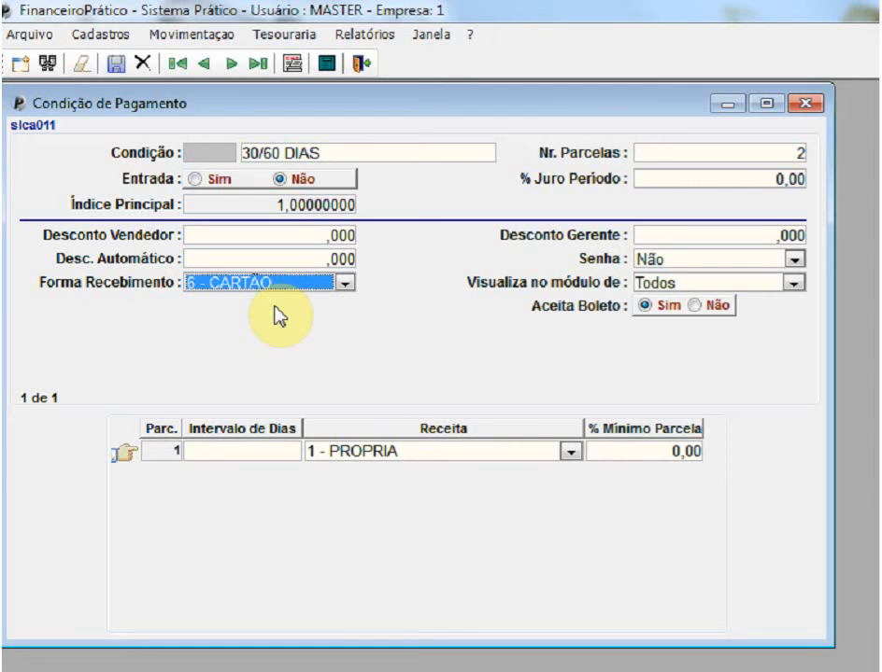
pyautogui.press('4')
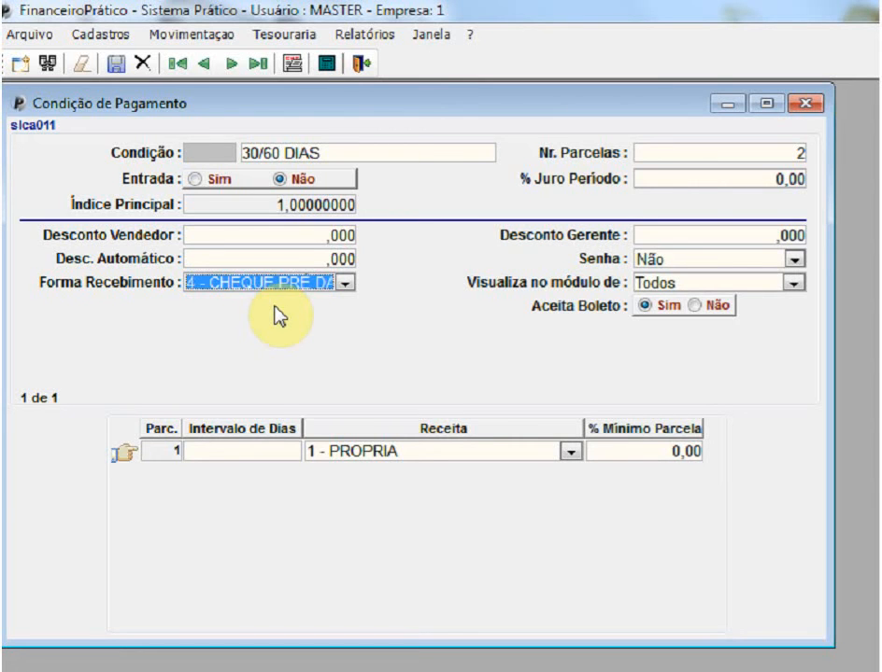
pyautogui.press('Up')
pyautogui.press('Up')
pyautogui.press('Up')
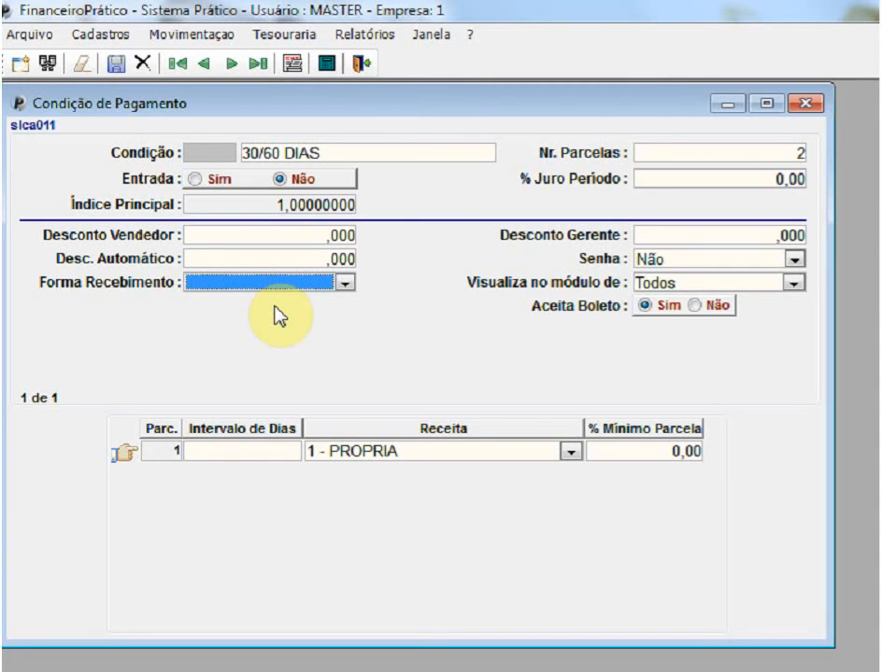
pyautogui.press('Tab')
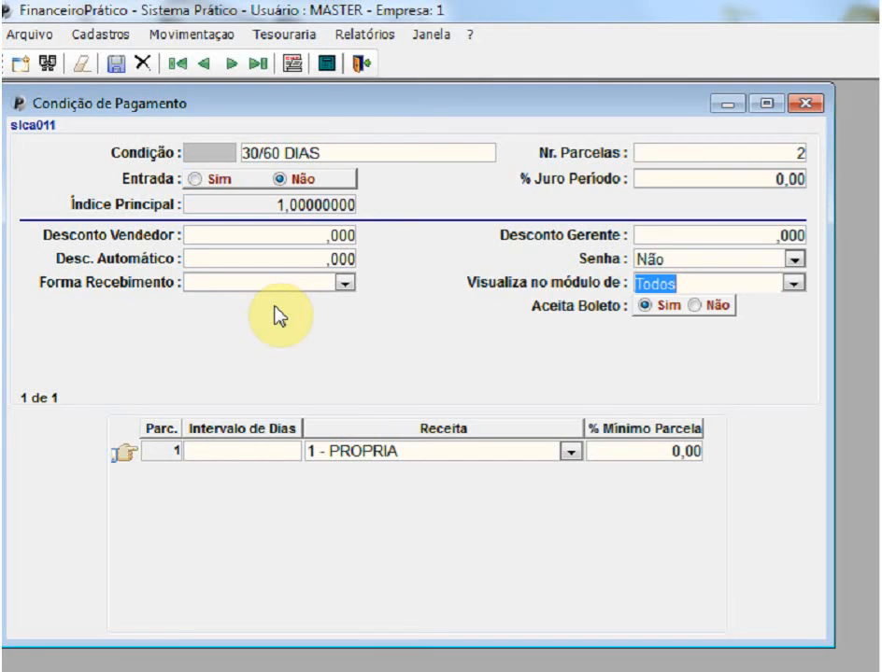
# - Switch the module visibility through Venda and Compra and back to Todos
pyautogui.write('v')
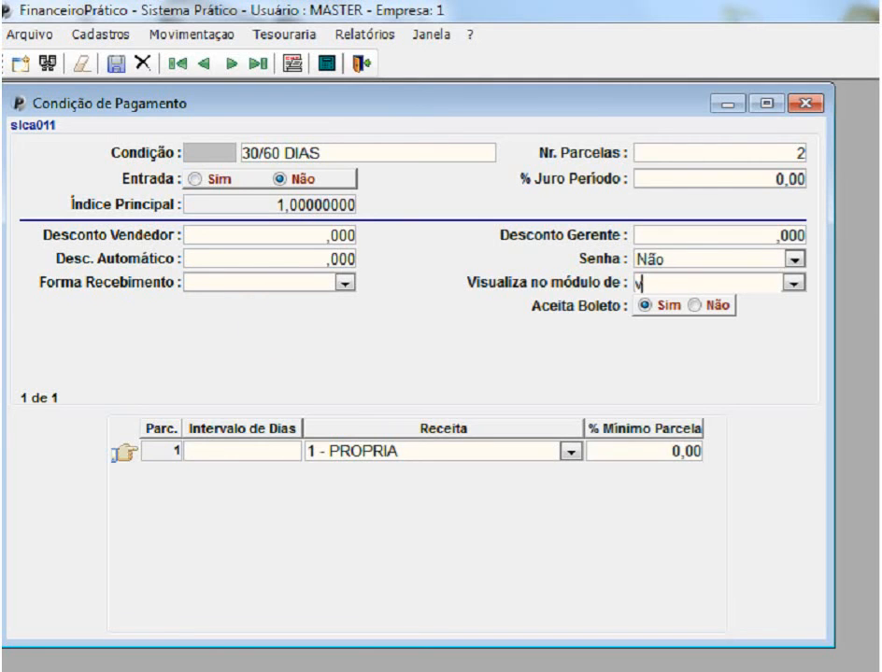
pyautogui.press('Down')
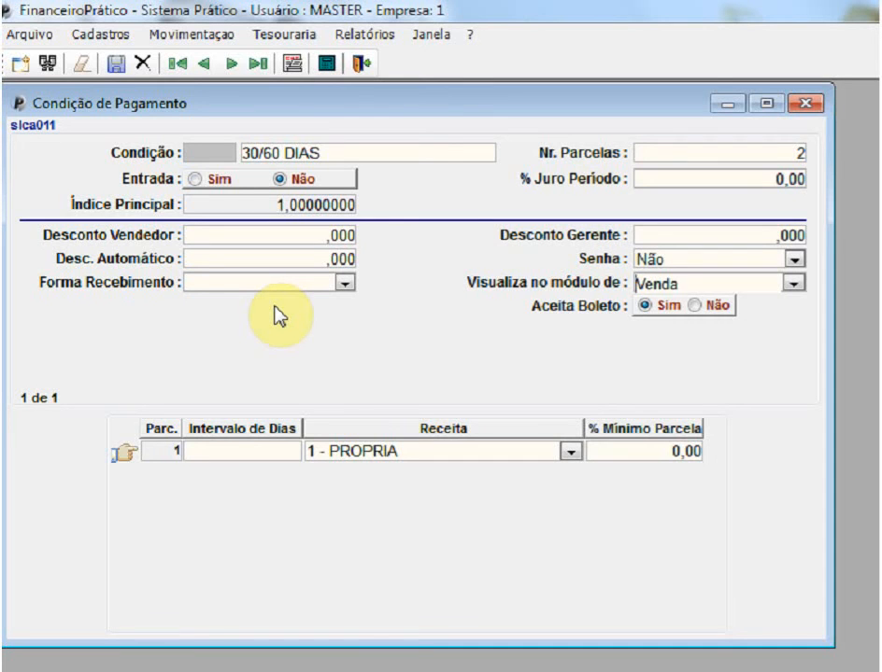
pyautogui.press('Delete')
pyautogui.press('Delete')
pyautogui.press('Delete')
pyautogui.press('Delete')
pyautogui.press('Delete')
pyautogui.write('c')
pyautogui.press('Down')
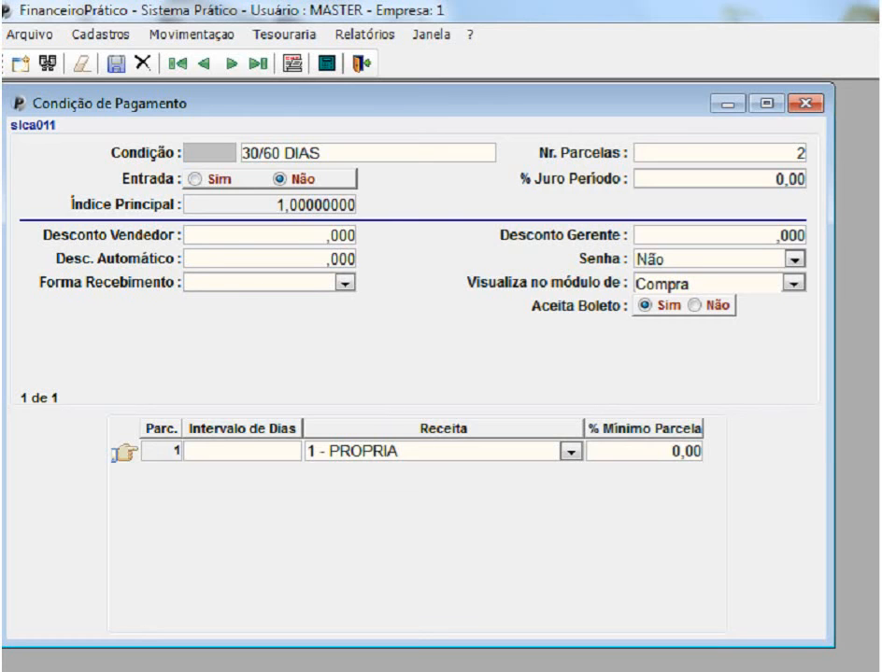
pyautogui.press('Delete')
pyautogui.press('Delete')
pyautogui.press('Delete')
pyautogui.press('Delete')
pyautogui.press('Delete')
pyautogui.press('Delete')
pyautogui.write('t')
pyautogui.press('Down')
pyautogui.press('Tab')
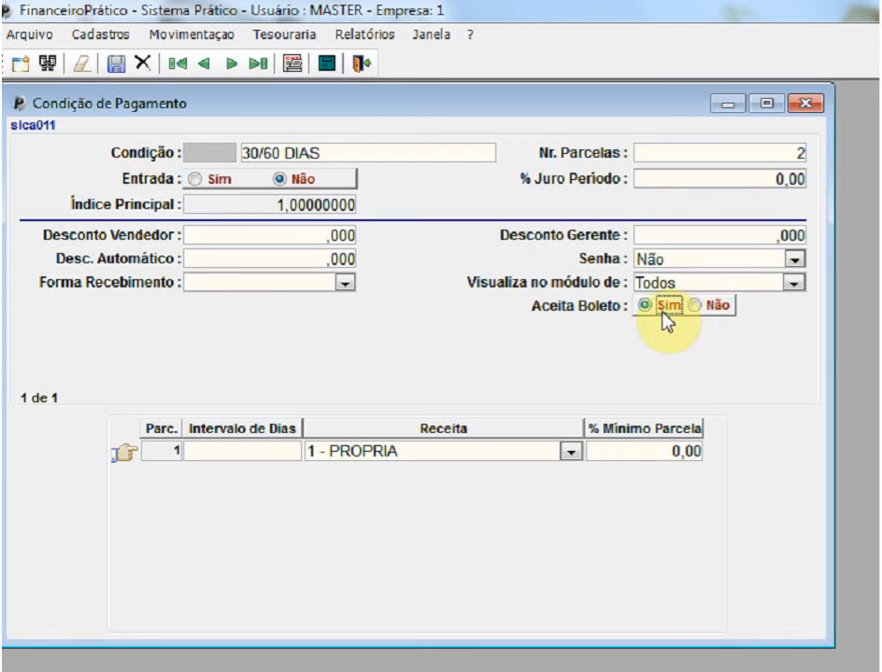
# - Set installment 1 to a 30-day interval with receita 1 - PROPRIA and a minimum percentage of 0
pyautogui.press('Tab')
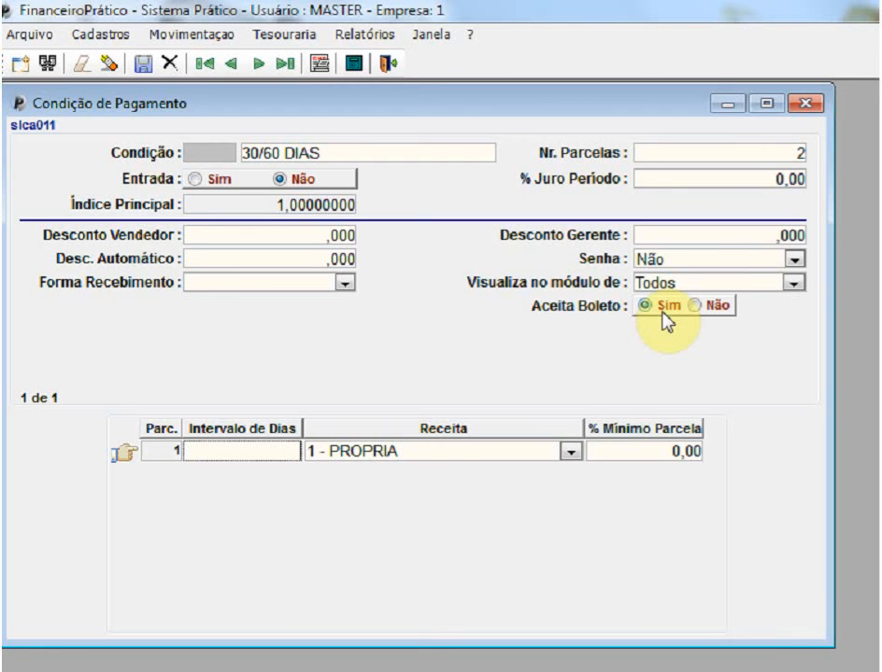
pyautogui.write('30')
pyautogui.press('Tab')
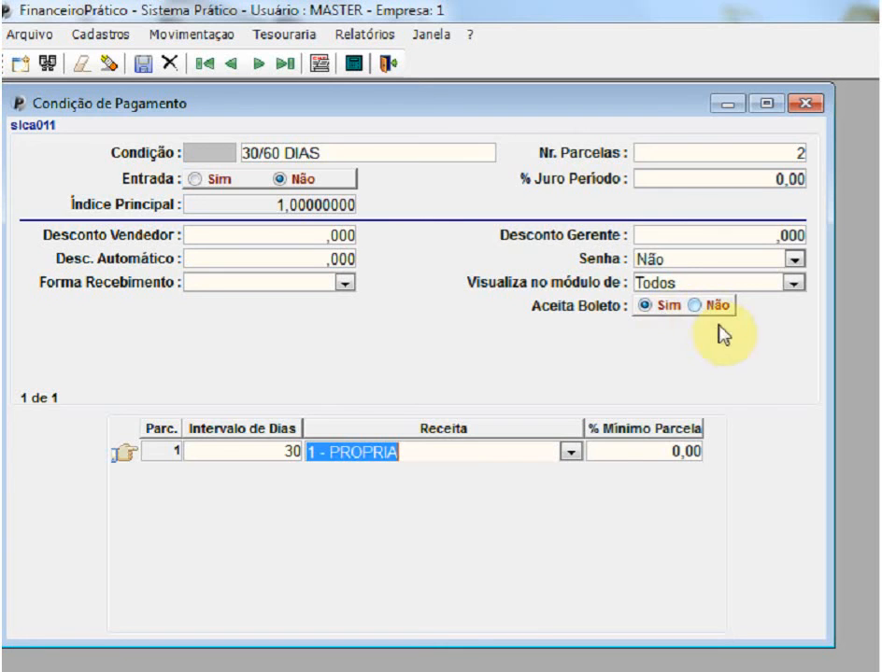
pyautogui.click(571, 452)
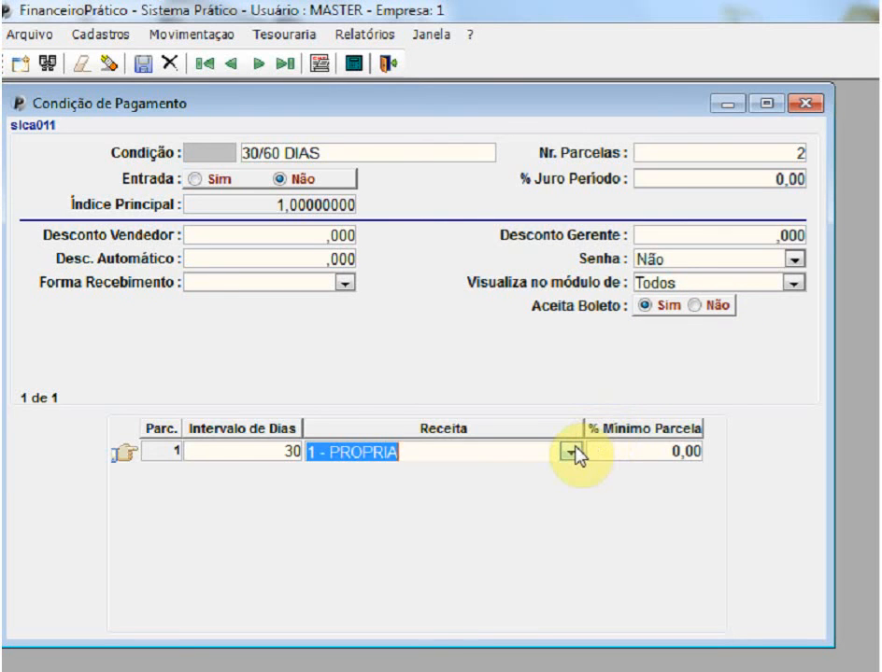
pyautogui.press('Tab')
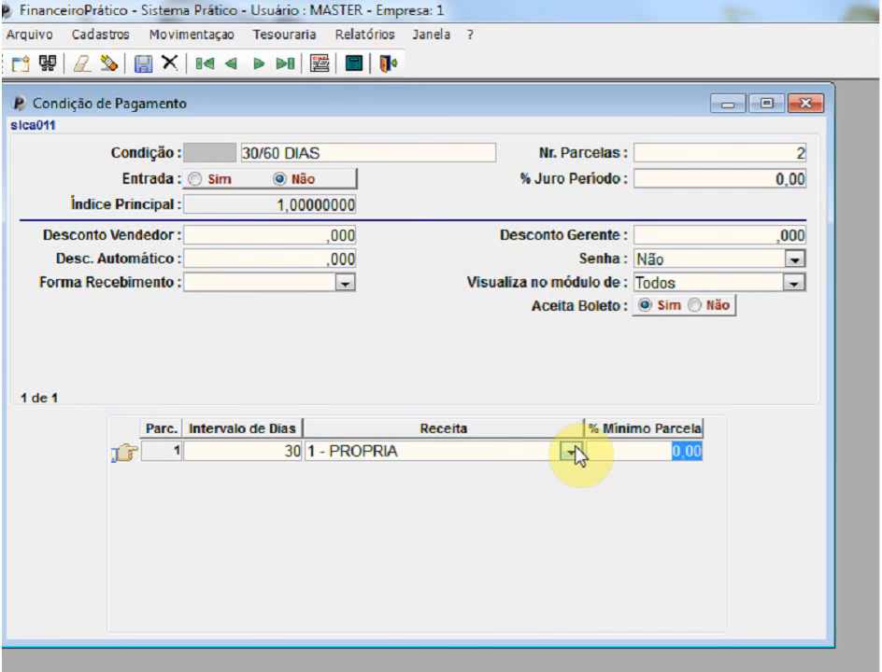
pyautogui.write('20')
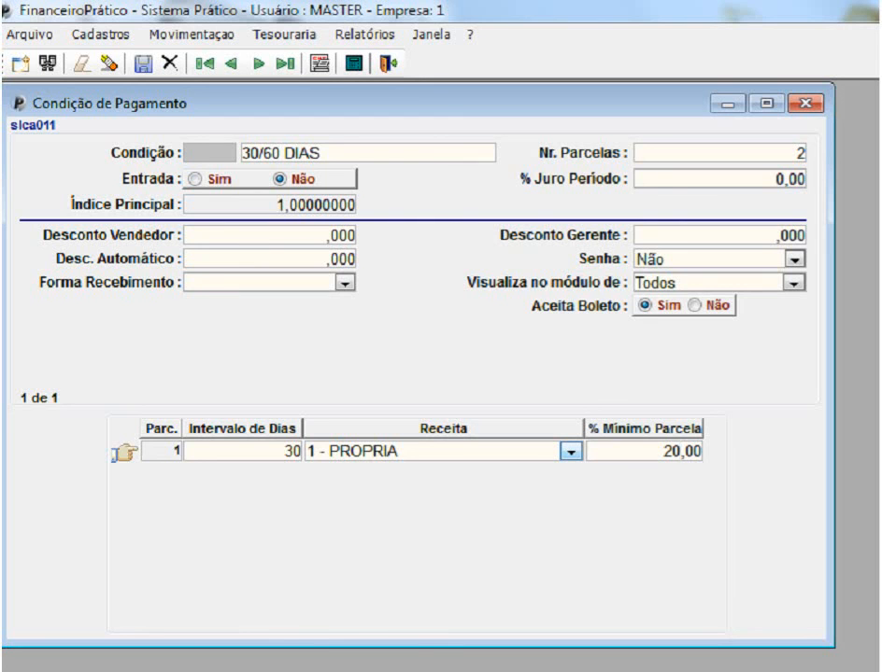
pyautogui.press('BackSpace')
pyautogui.press('BackSpace')
pyautogui.write('0')
pyautogui.press('Return')
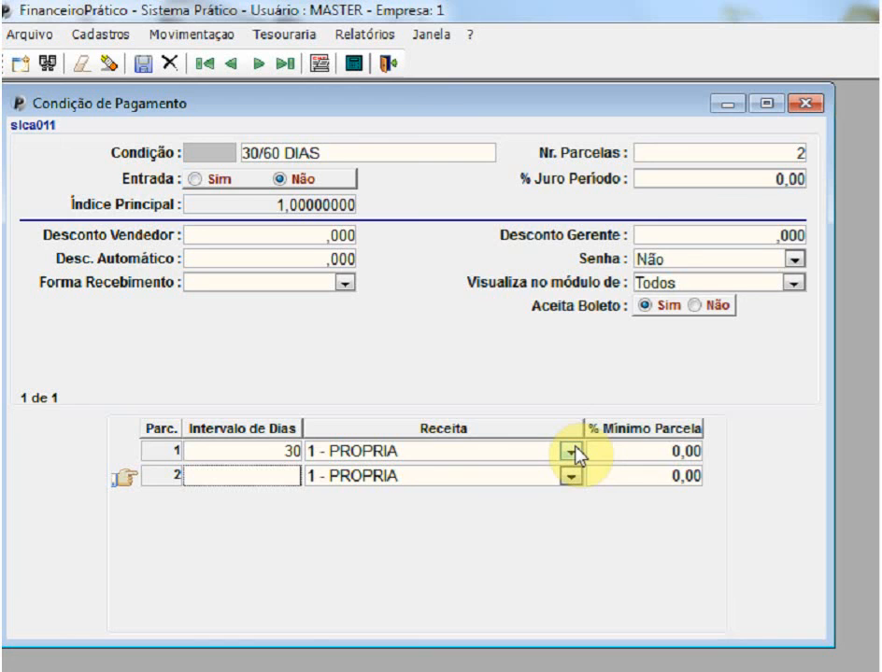
# - Set installment 2's day interval to 60 and save the payment condition
pyautogui.write('60')
pyautogui.press('Return')
pyautogui.press('Return')
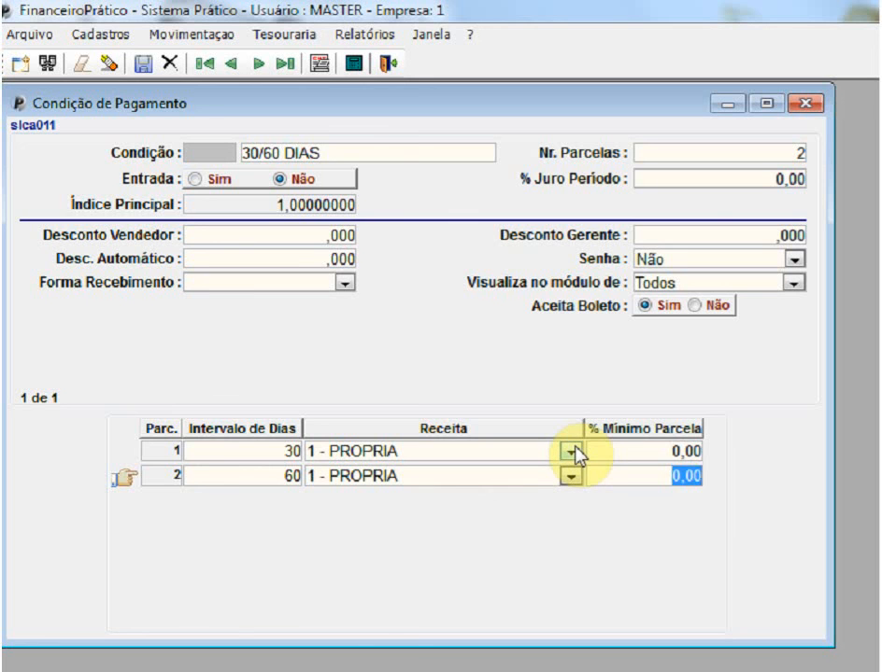
pyautogui.press('Return')
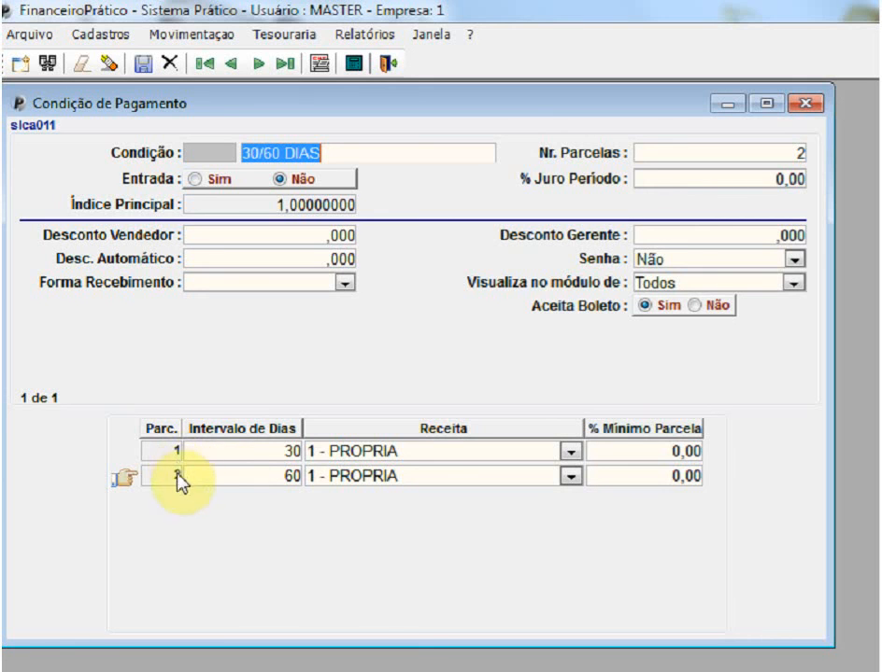
pyautogui.click(698, 165)
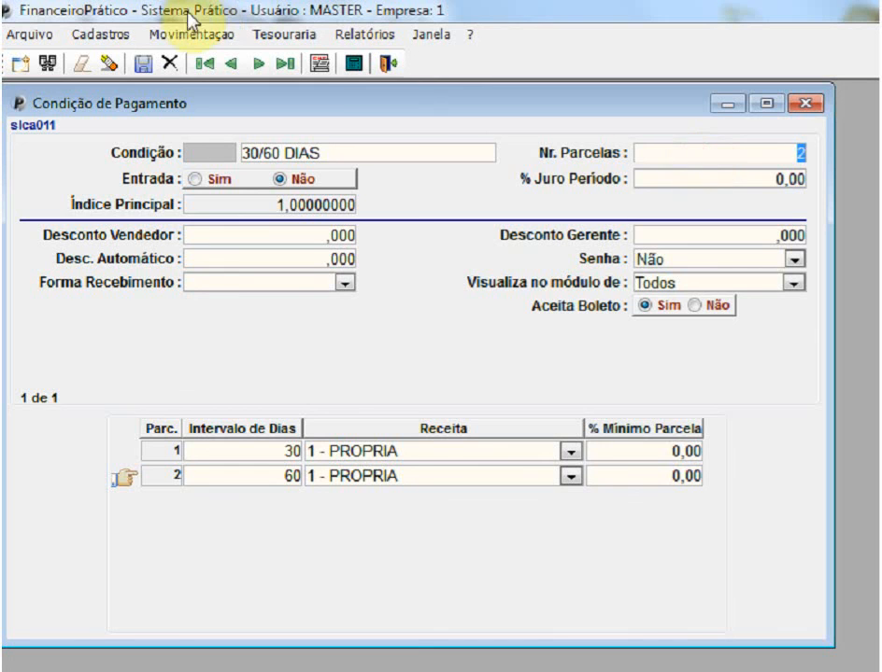
pyautogui.click(142, 64)
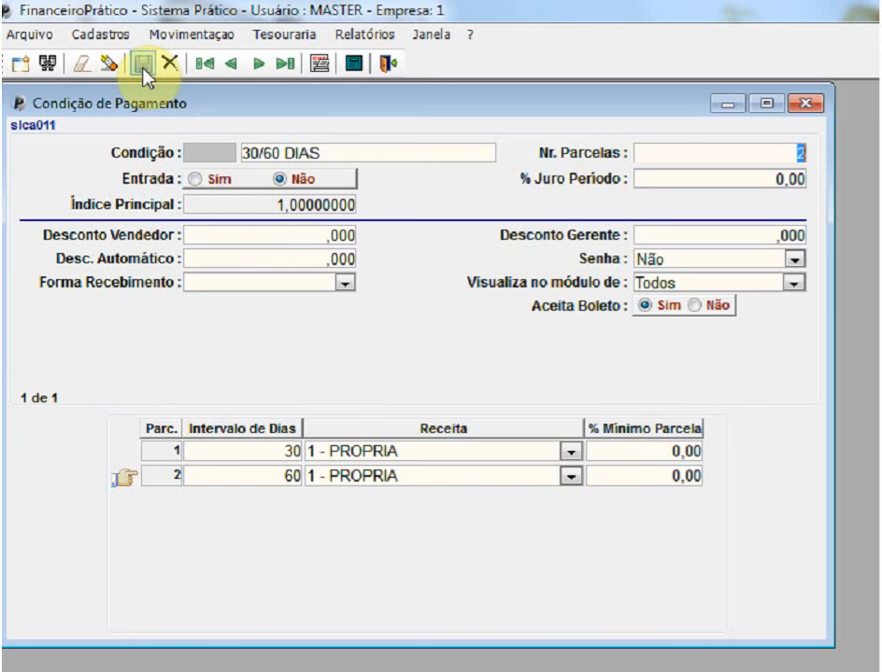
# - Run a query of the payment conditions and step forward through the saved records
pyautogui.click(49, 66)
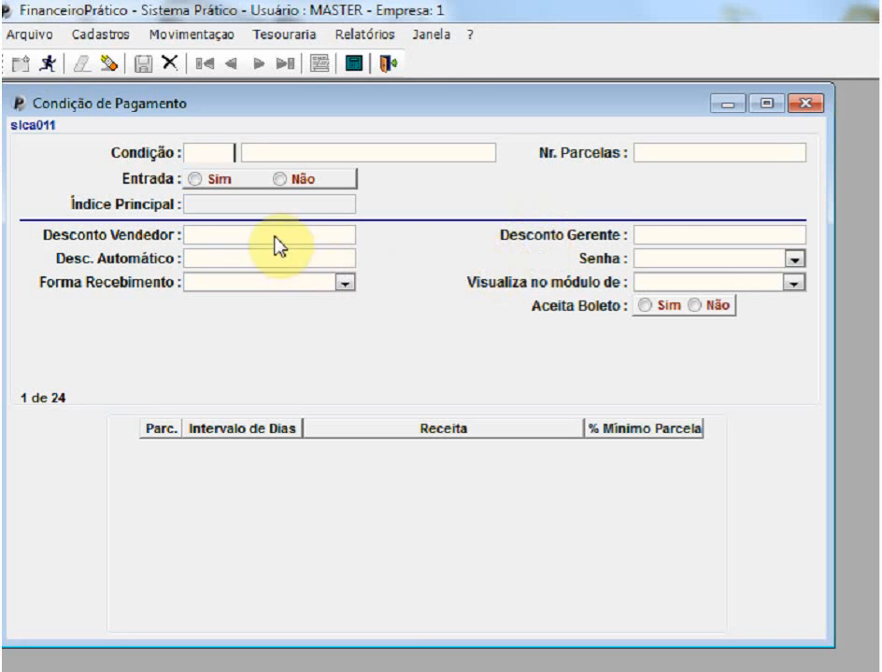
pyautogui.click(47, 63)
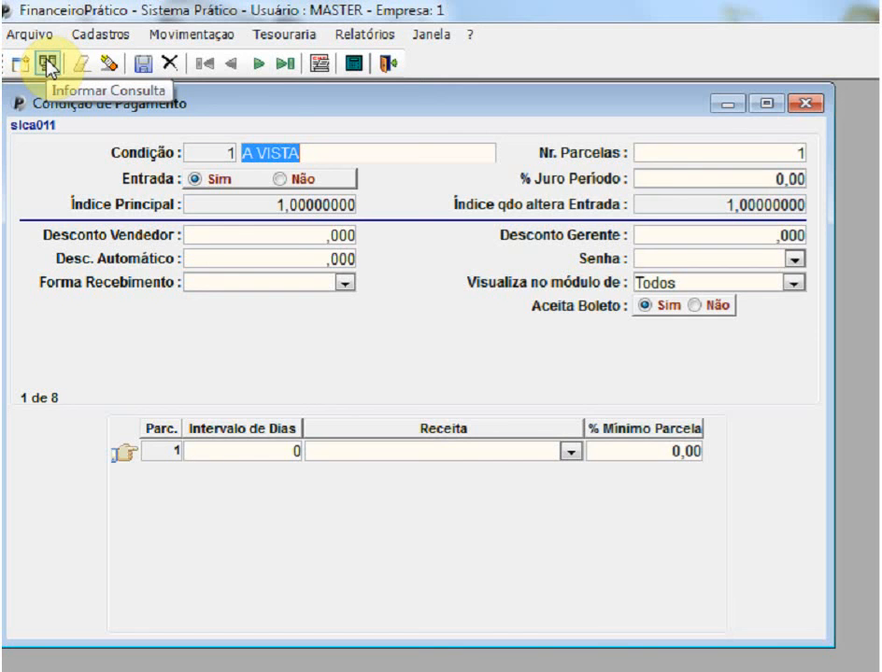
pyautogui.click(256, 66)
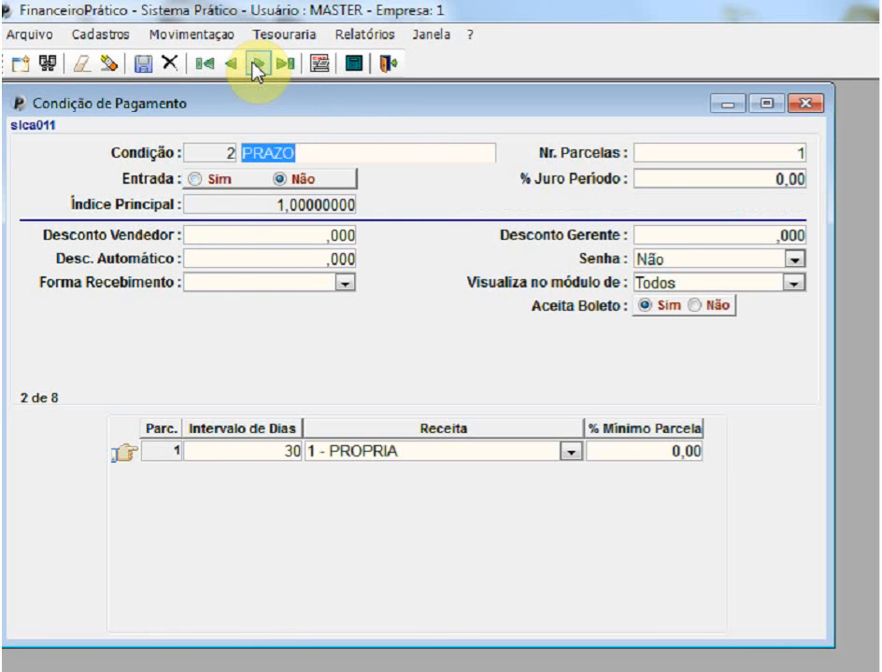
pyautogui.click(254, 66)
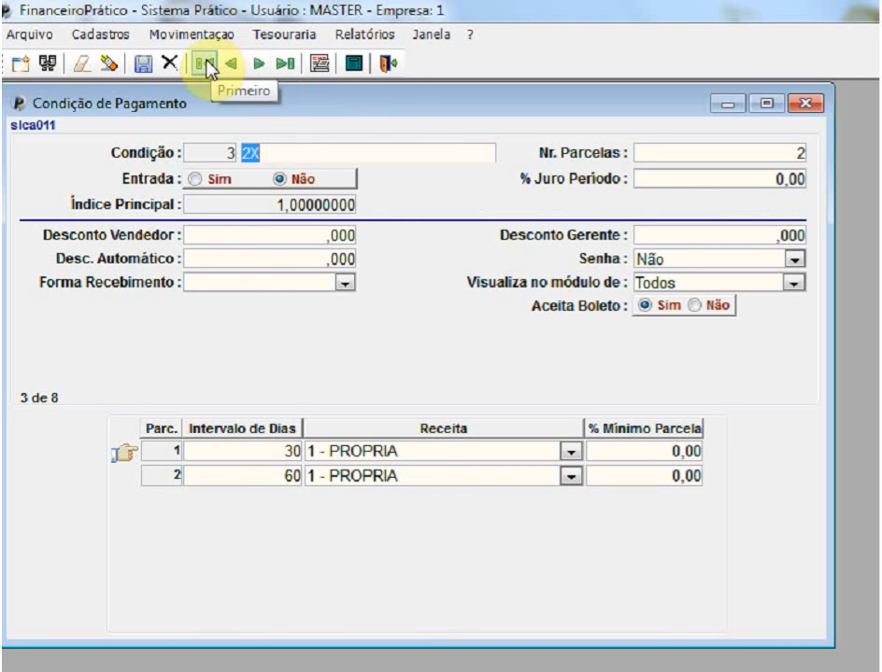